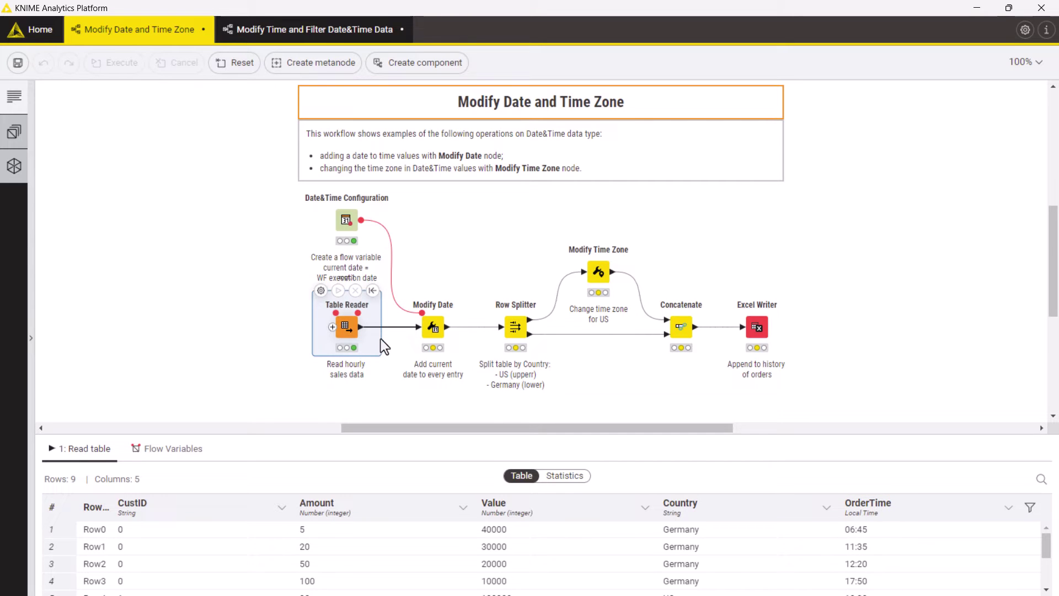
Keep Europe/Berlin as the time zone for the date appended to OrderTime and accept the Modify Date settings
{"action": "left_click", "coordinate": [407, 294]}
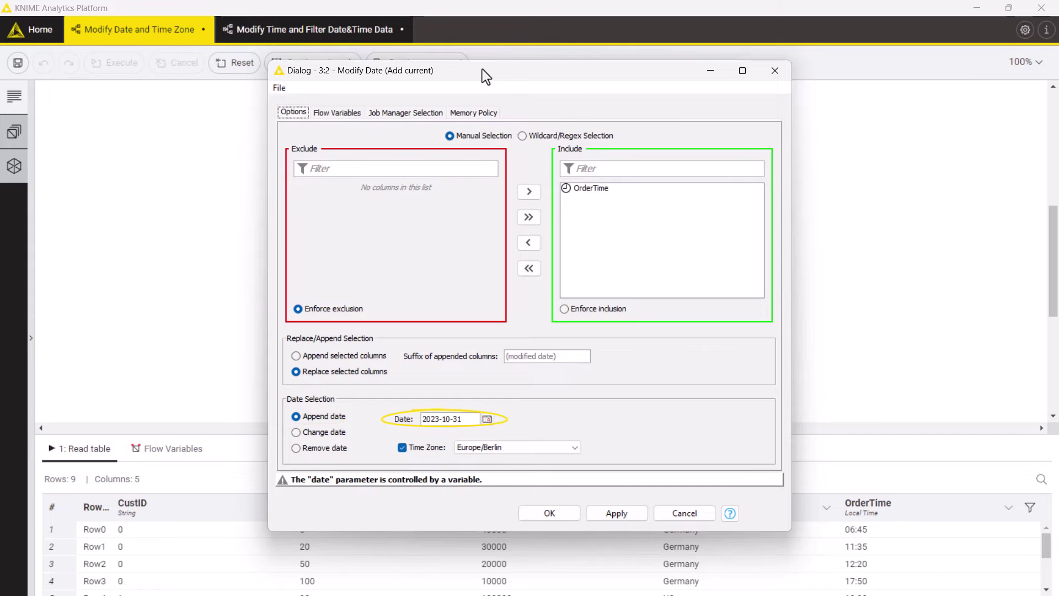
{"action": "left_click_drag", "start_coordinate": [482, 68], "coordinate": [678, 62]}
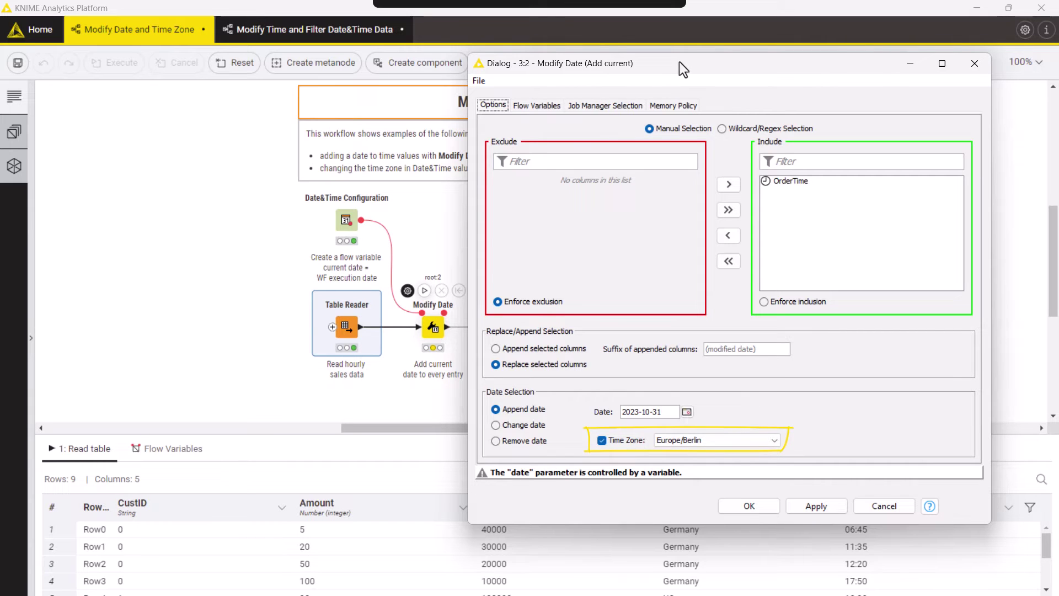
{"action": "left_click", "coordinate": [776, 439]}
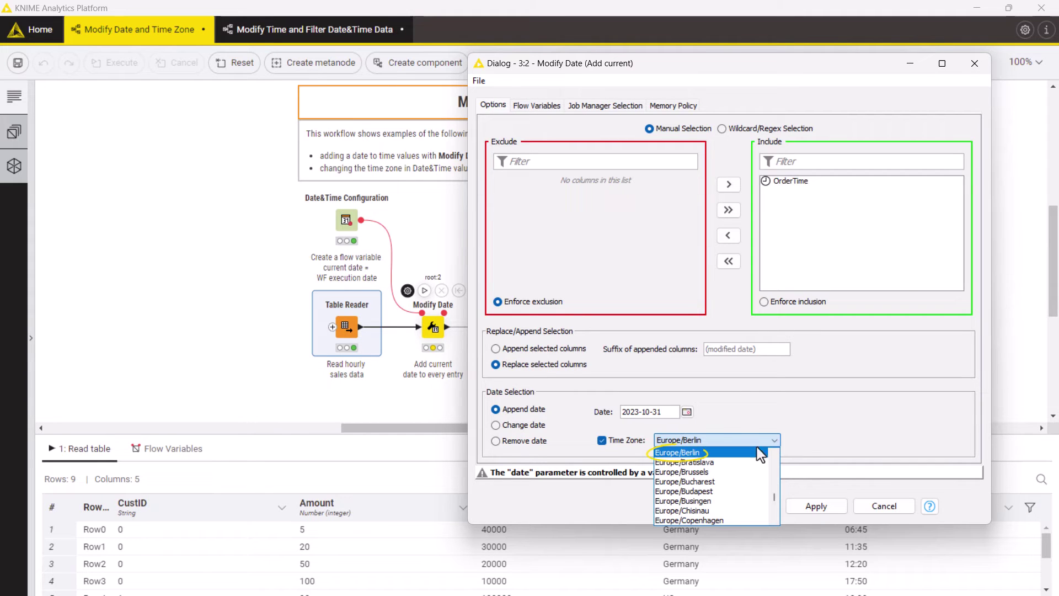
{"action": "left_click", "coordinate": [748, 451]}
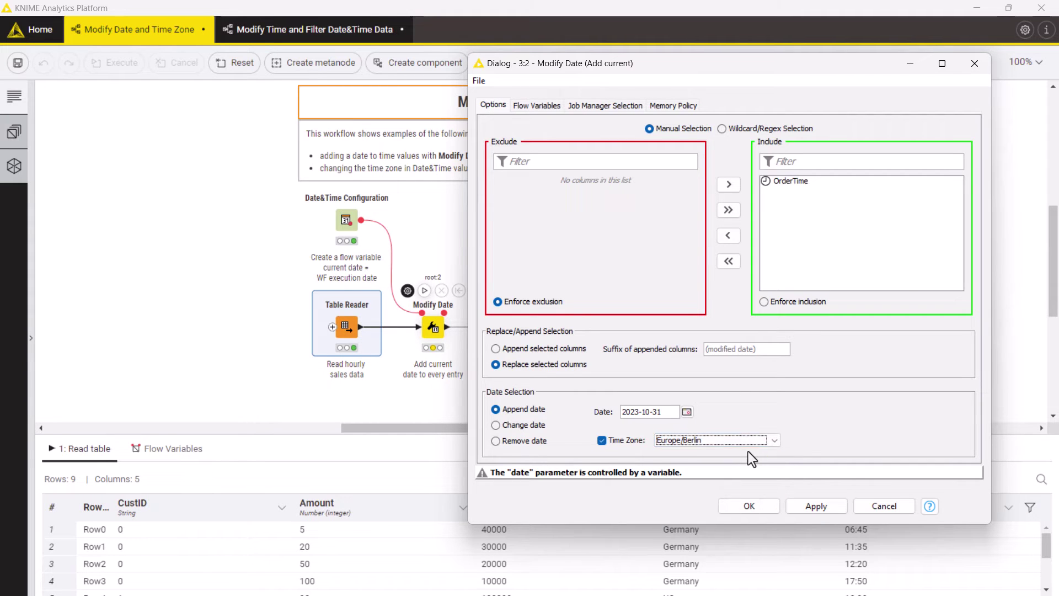
{"action": "left_click", "coordinate": [739, 505]}
Run Modify Date so OrderTime gets dates, then run Row Splitter to separate the 3 US orders
{"action": "left_click", "coordinate": [425, 292]}
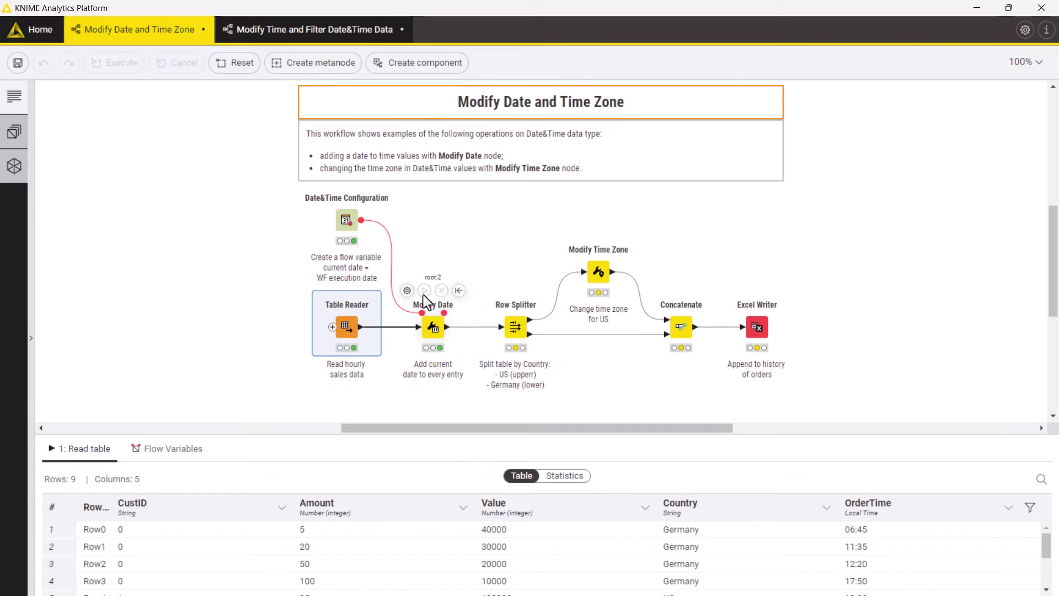
{"action": "left_click", "coordinate": [425, 331]}
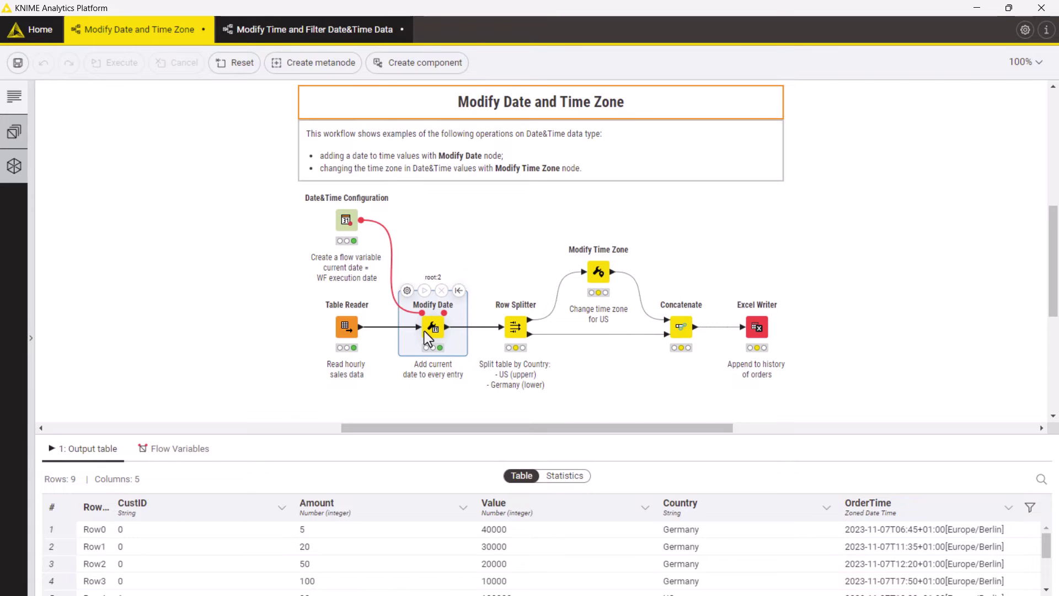
{"action": "scroll", "coordinate": [491, 551], "scroll_direction": "down", "scroll_amount": 3}
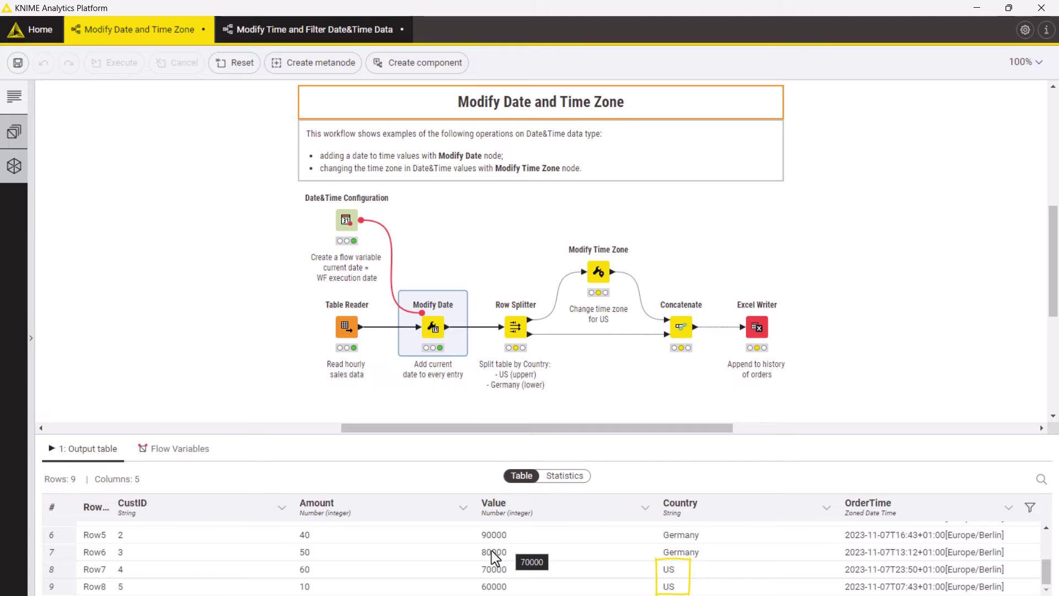
{"action": "left_click", "coordinate": [518, 318]}
{"action": "left_click", "coordinate": [507, 291]}
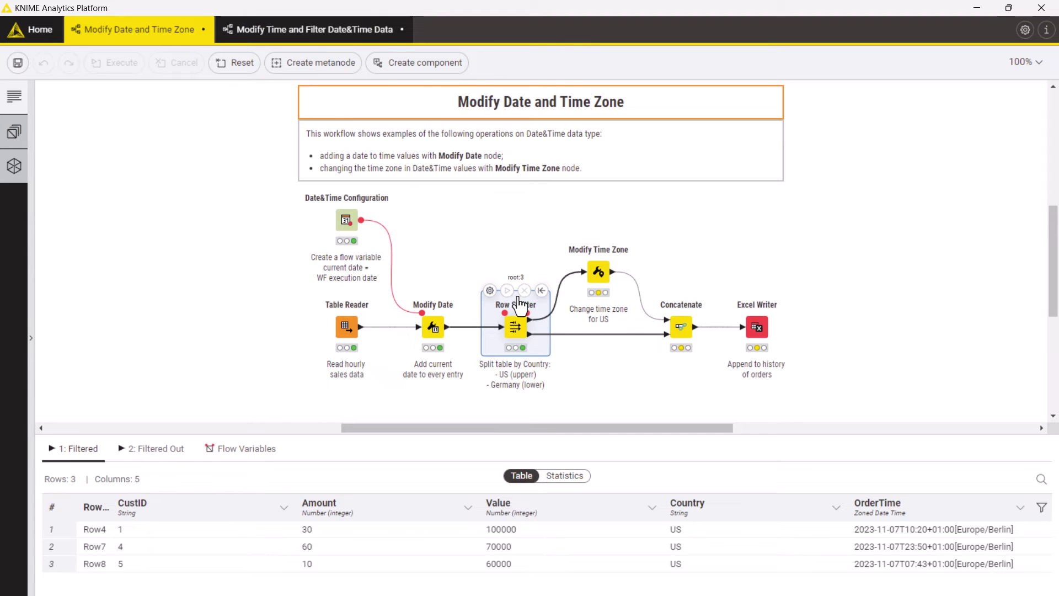
Shift US OrderTime to US/Pacific, then run Modify Time Zone, Concatenate and Excel Writer
{"action": "double_click", "coordinate": [594, 287]}
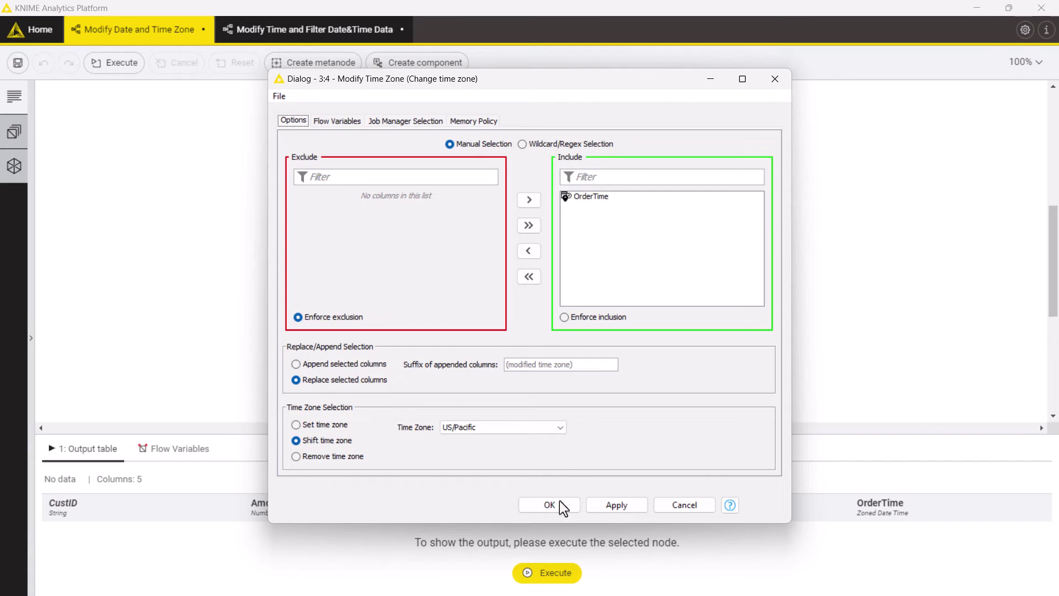
{"action": "left_click", "coordinate": [557, 502]}
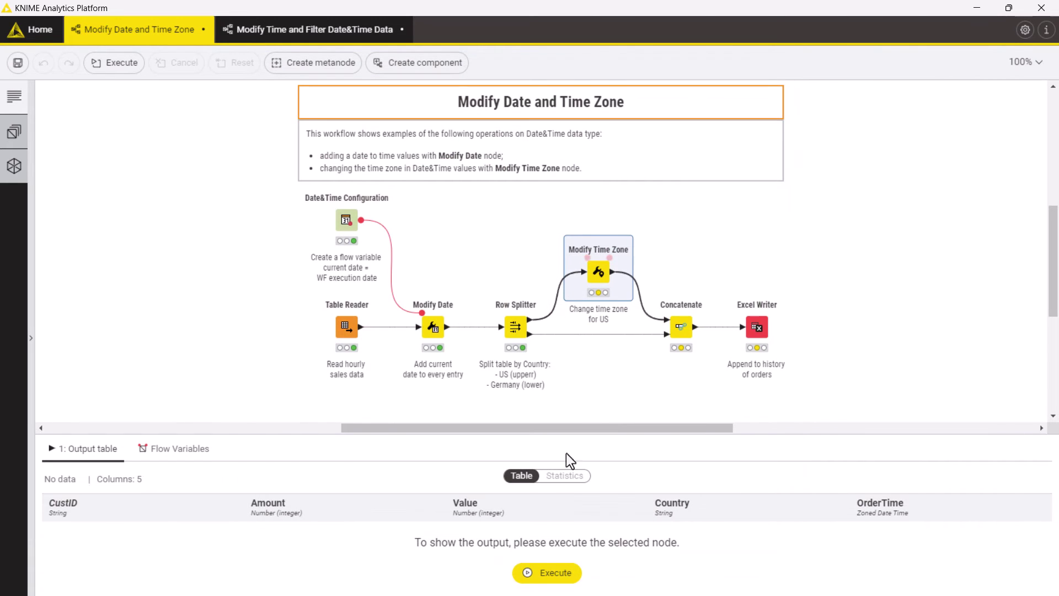
{"action": "left_click", "coordinate": [590, 235]}
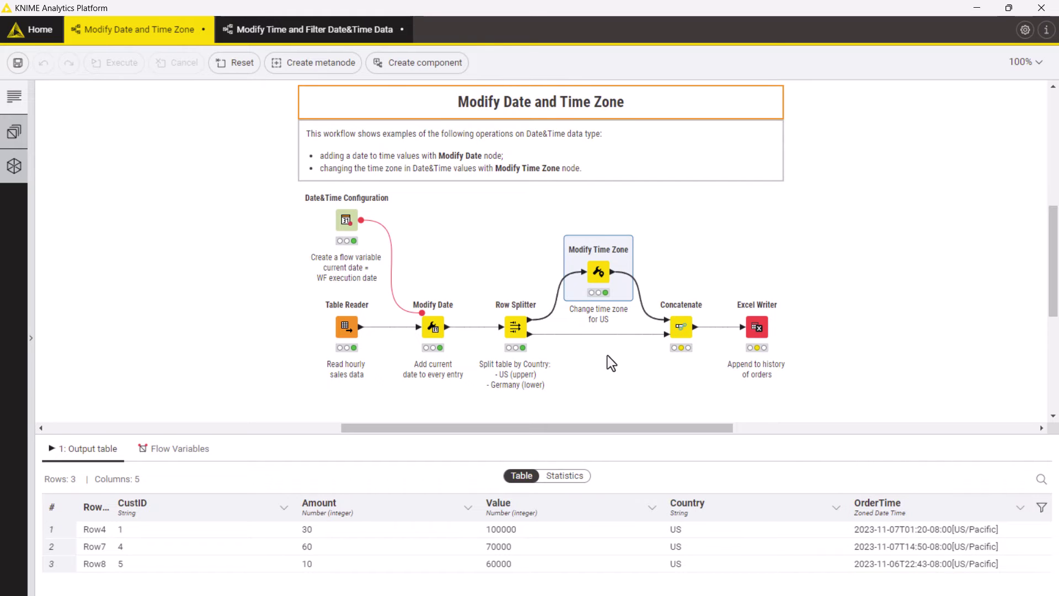
{"action": "left_click", "coordinate": [673, 291]}
{"action": "left_click", "coordinate": [749, 291]}
Switch to the Modify Time and Filter Date&Time Data workflow and review the CSV Reader's daily sales data
{"action": "left_click", "coordinate": [333, 29]}
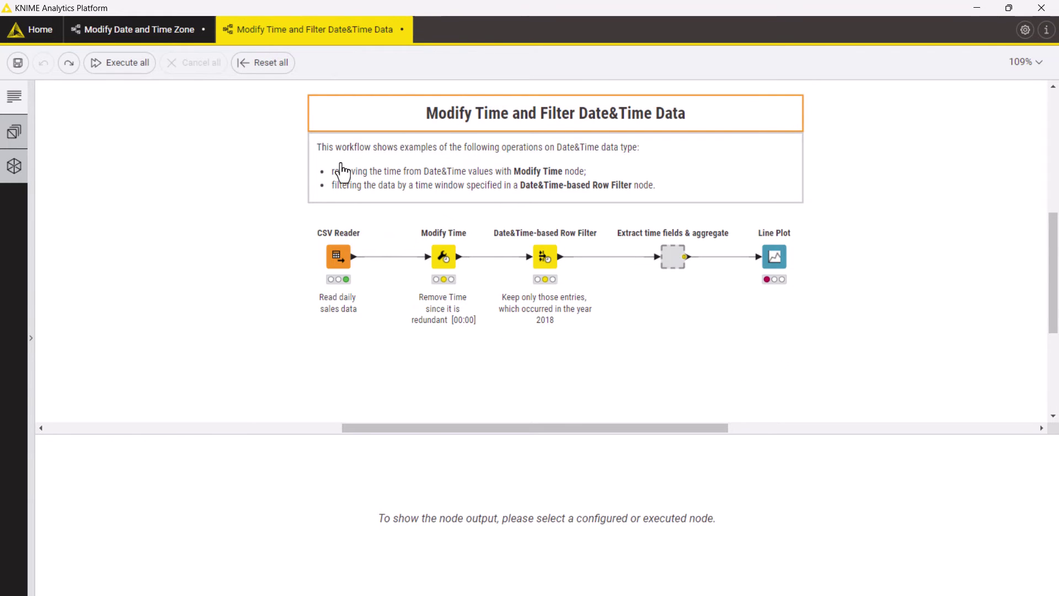
{"action": "left_click", "coordinate": [346, 256]}
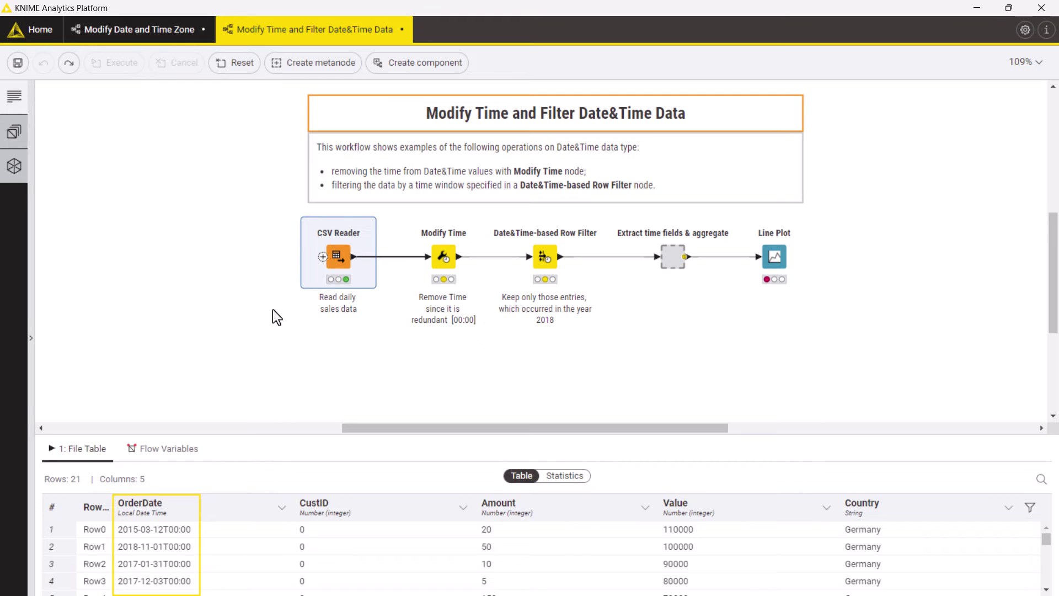
{"action": "scroll", "coordinate": [268, 584], "scroll_direction": "down", "scroll_amount": 3}
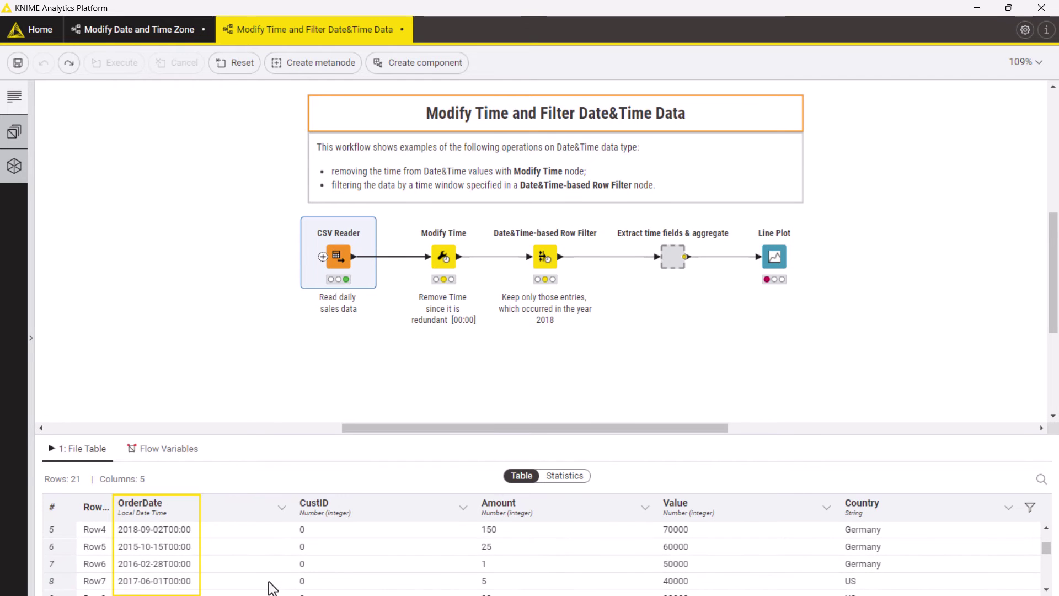
{"action": "scroll", "coordinate": [261, 577], "scroll_direction": "down", "scroll_amount": 6}
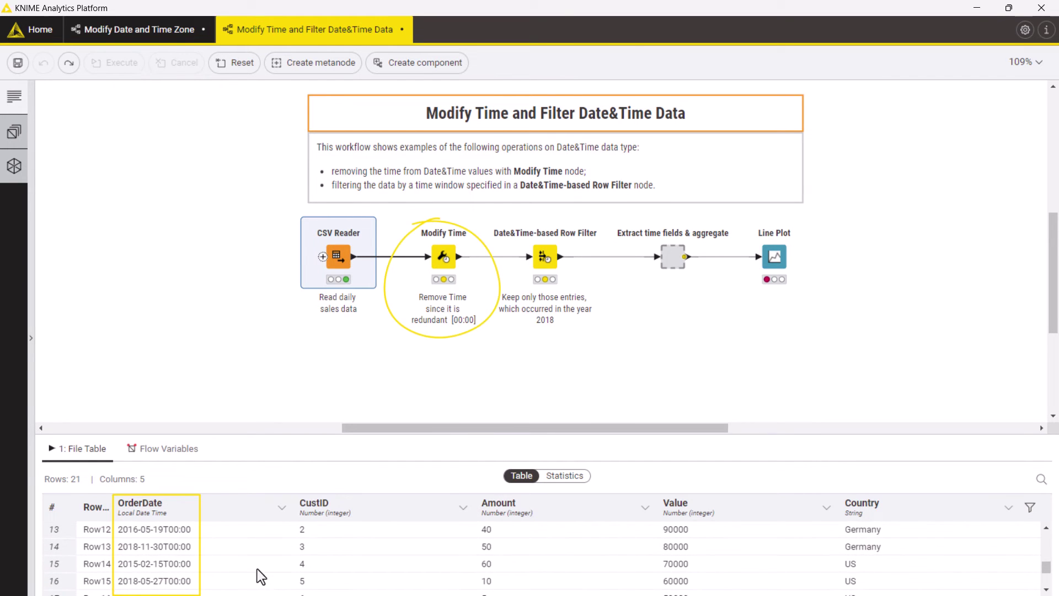
{"action": "left_click", "coordinate": [417, 221]}
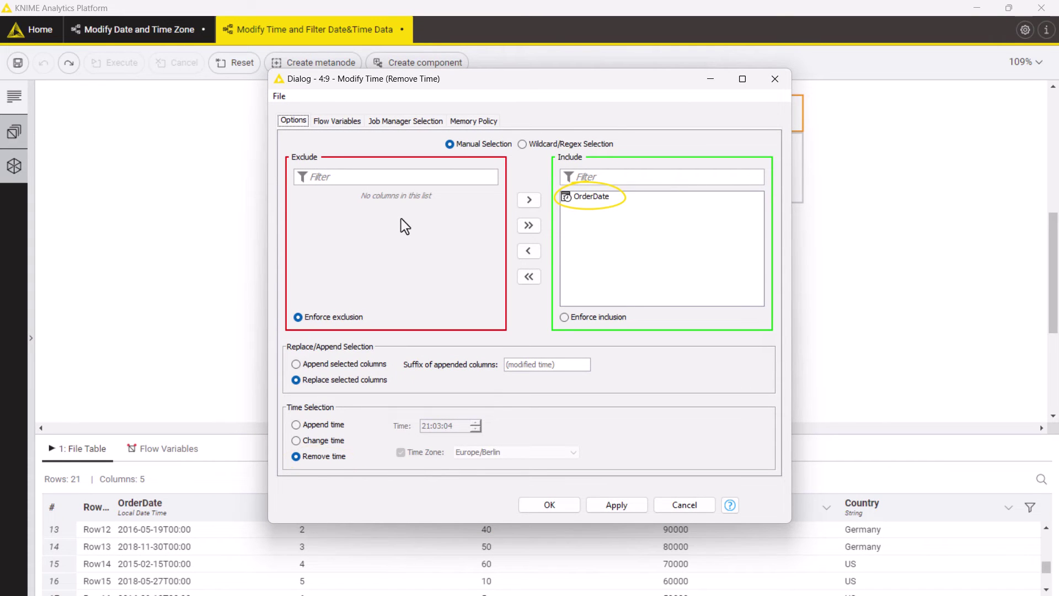
Accept Remove time for OrderDate and run Modify Time, giving date-only values like 2015-03-12
{"action": "left_click", "coordinate": [529, 510]}
{"action": "left_click", "coordinate": [441, 260]}
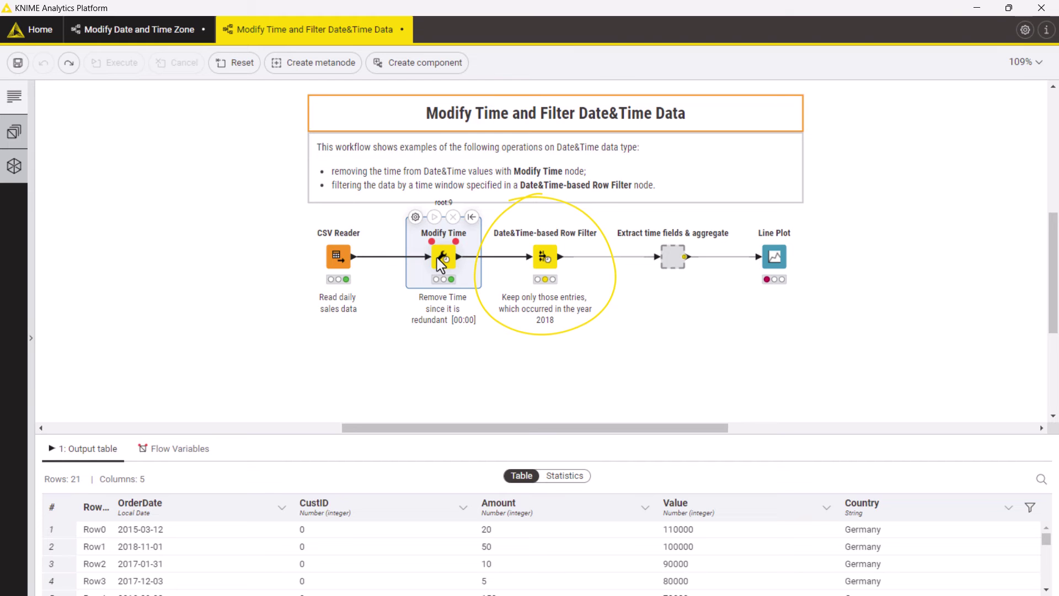
In the Date&Time-based Row Filter, toggle the Start and End bounds off and back on
{"action": "double_click", "coordinate": [518, 233]}
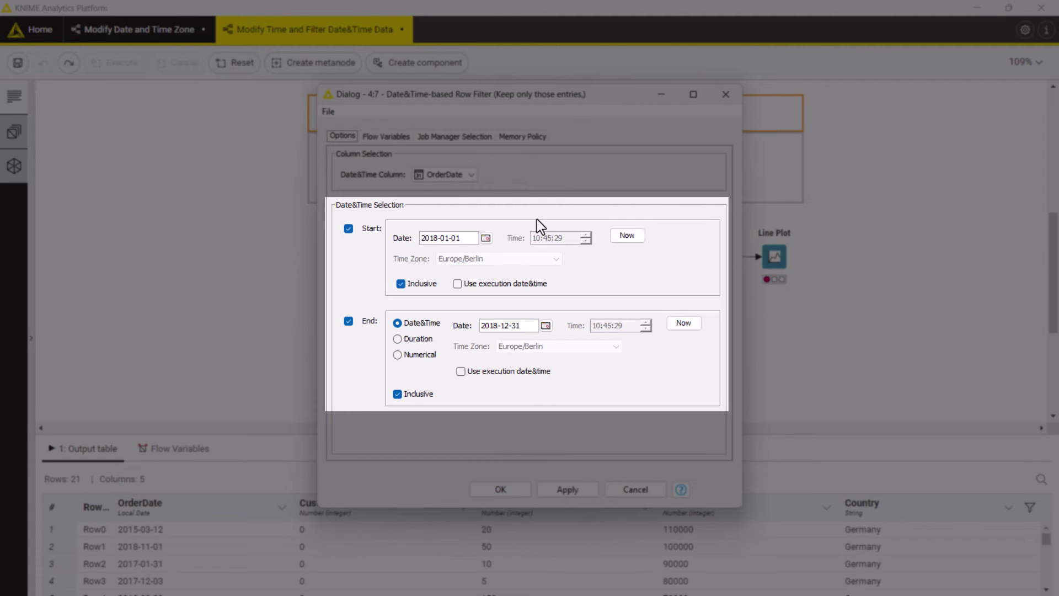
{"action": "left_click", "coordinate": [352, 230]}
{"action": "left_click", "coordinate": [352, 230]}
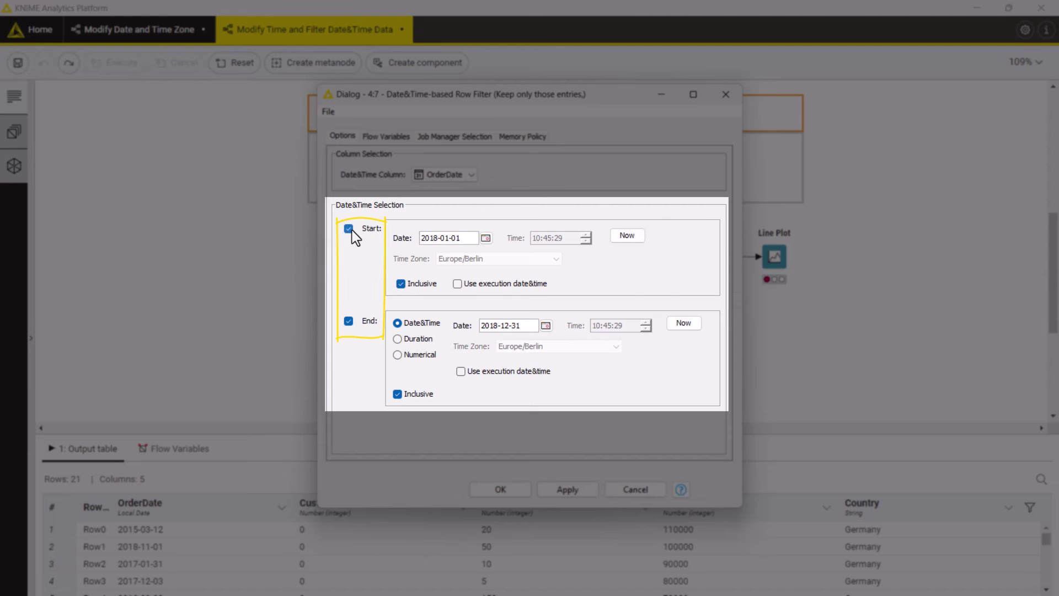
{"action": "left_click", "coordinate": [347, 322]}
{"action": "left_click", "coordinate": [347, 322]}
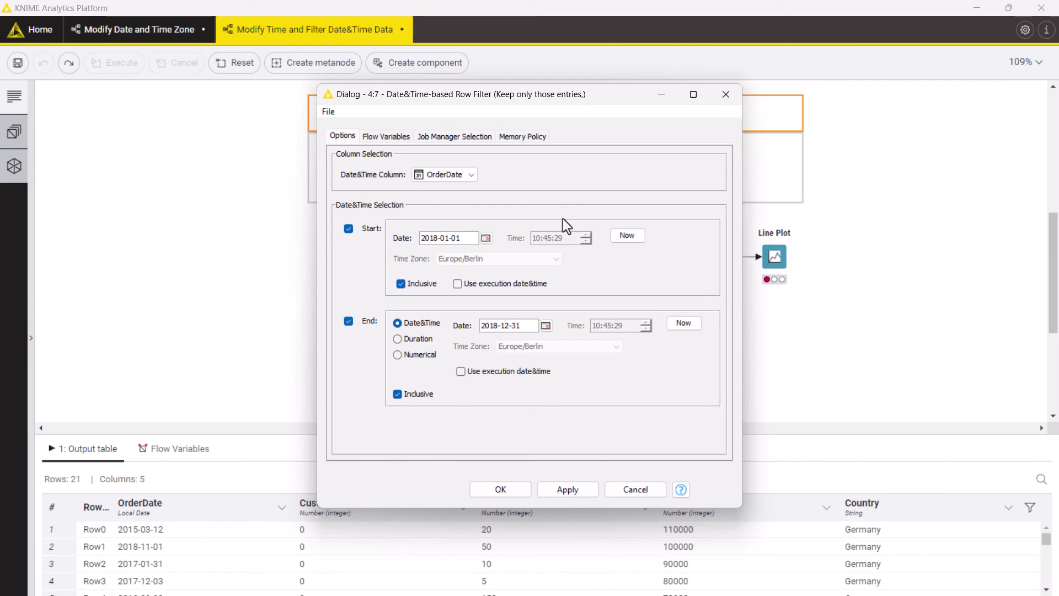
Pick 2018-01-01 as the start date and retype the end date as 2018-12-31
{"action": "left_click", "coordinate": [486, 238]}
{"action": "left_click", "coordinate": [392, 281]}
{"action": "left_click_drag", "start_coordinate": [523, 326], "coordinate": [481, 330]}
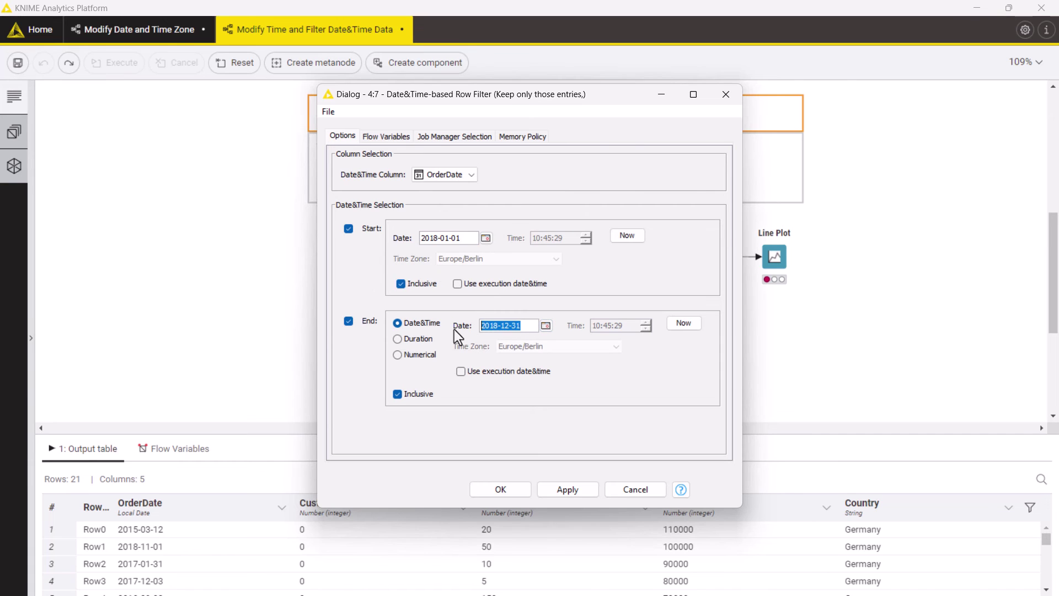
{"action": "type", "text": "2018-12-31"}
Make the end bound a 1 Y duration, then switch it to Numerical, 1 Years
{"action": "left_click", "coordinate": [398, 339]}
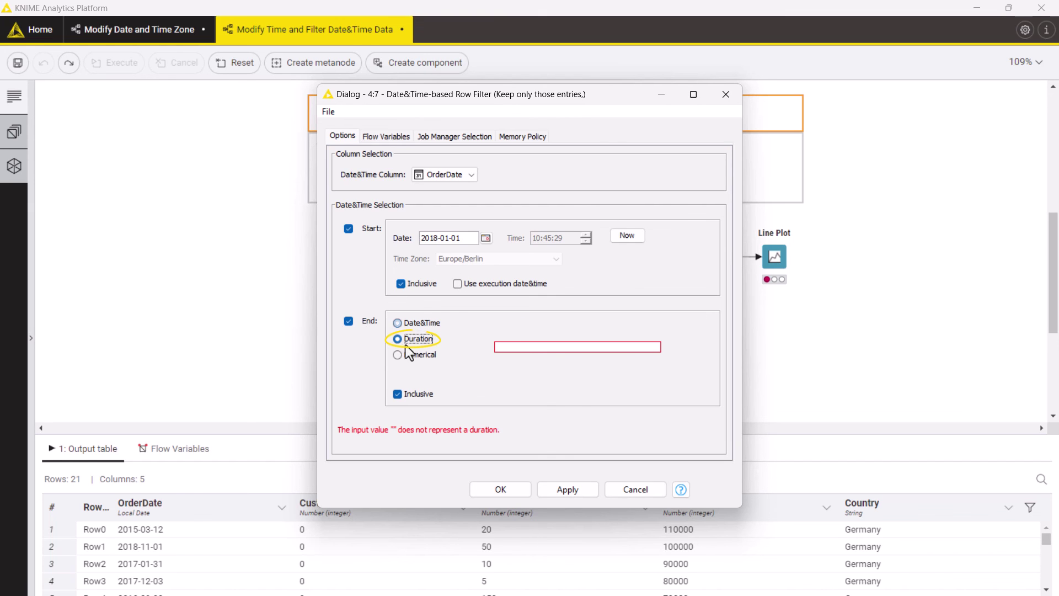
{"action": "left_click", "coordinate": [515, 347]}
{"action": "type", "text": "1 Y"}
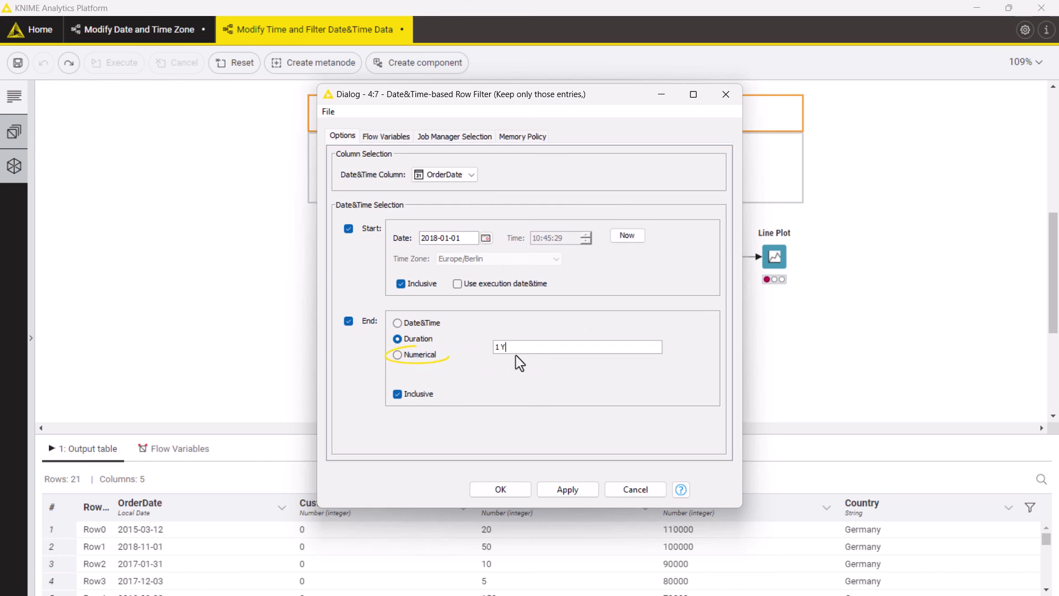
{"action": "left_click", "coordinate": [433, 356]}
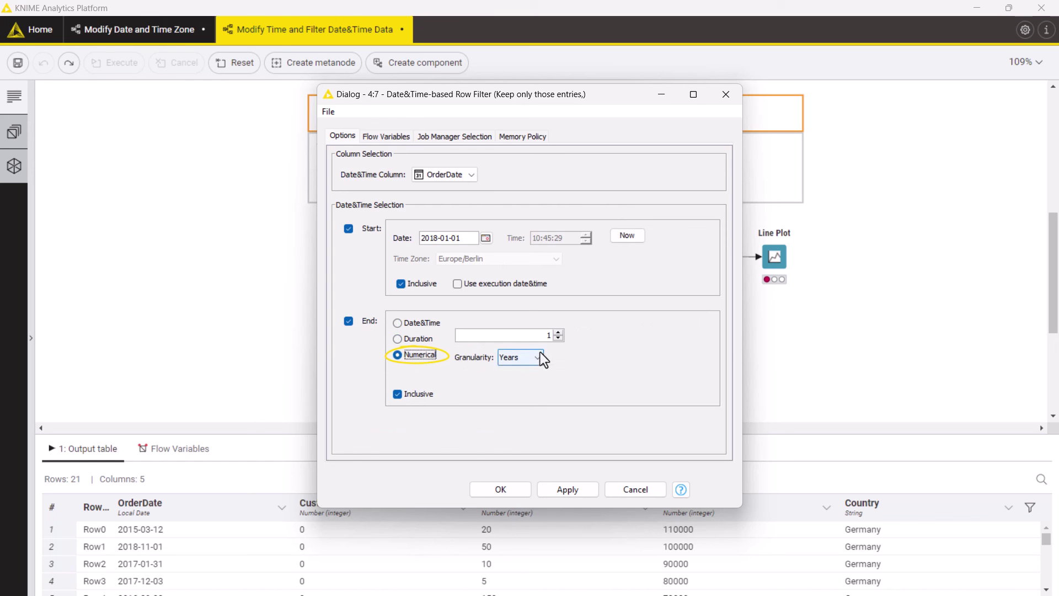